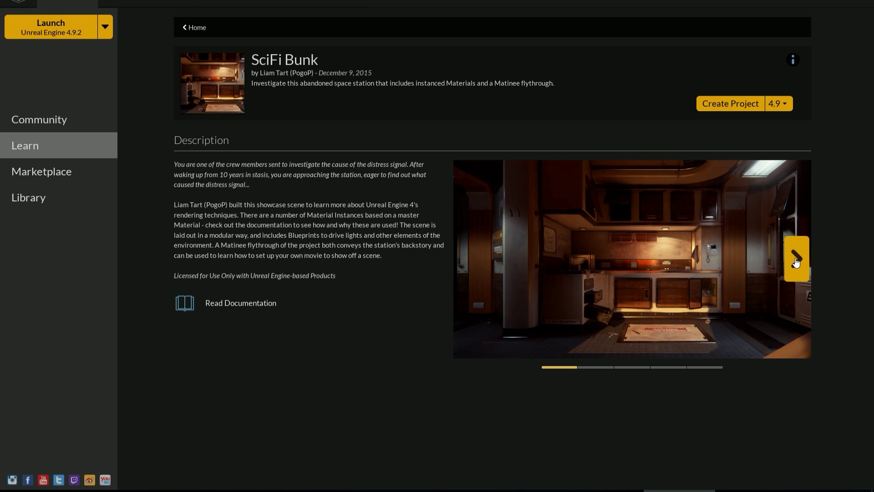
Step: Browse through the preview images of the SciFi Bunk learning project
click(796, 260)
click(795, 260)
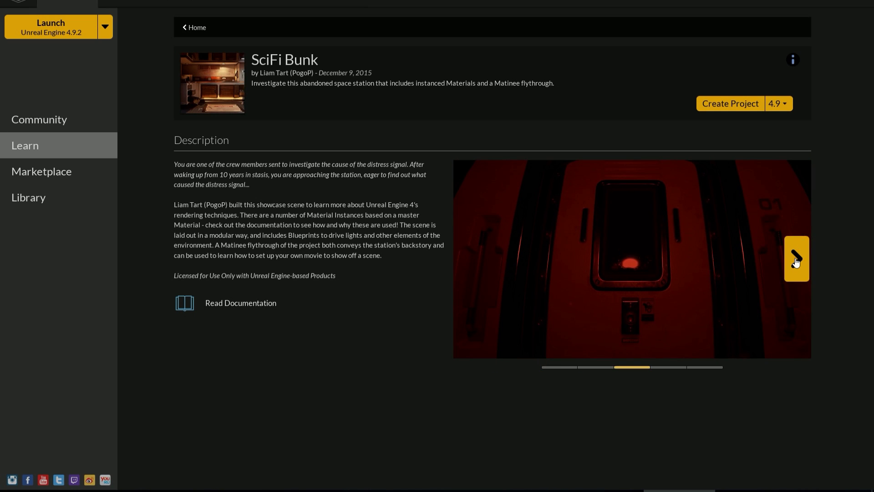
click(795, 261)
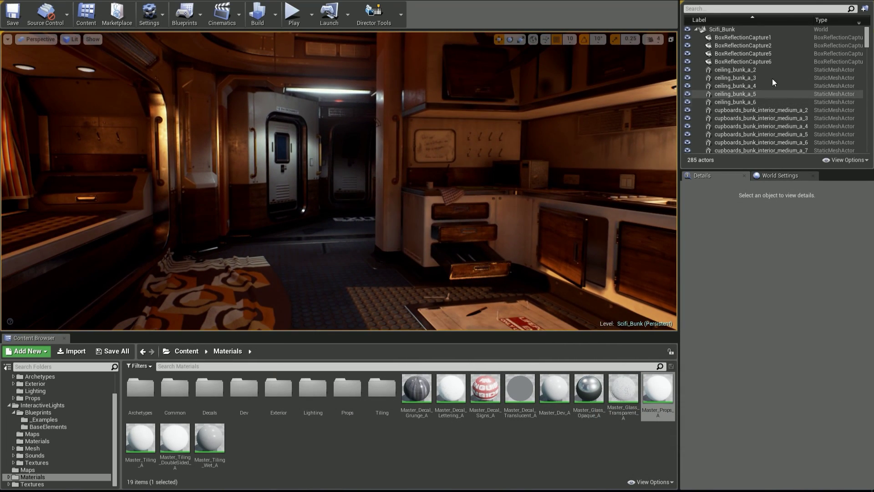
Step: Try out the B_DeskLamp_01 example blueprint on the kitchen counter, rotating it to face the room, and delete it
drag(867, 41, 866, 59)
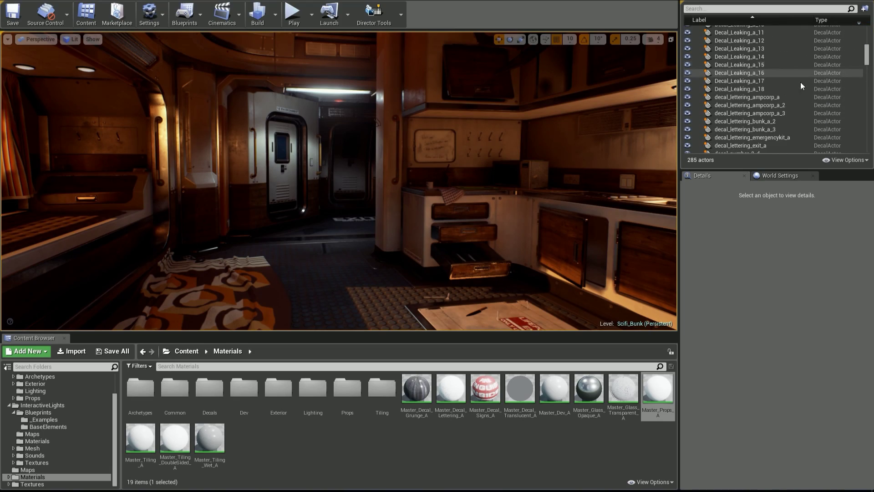
right_drag(592, 150, 646, 159)
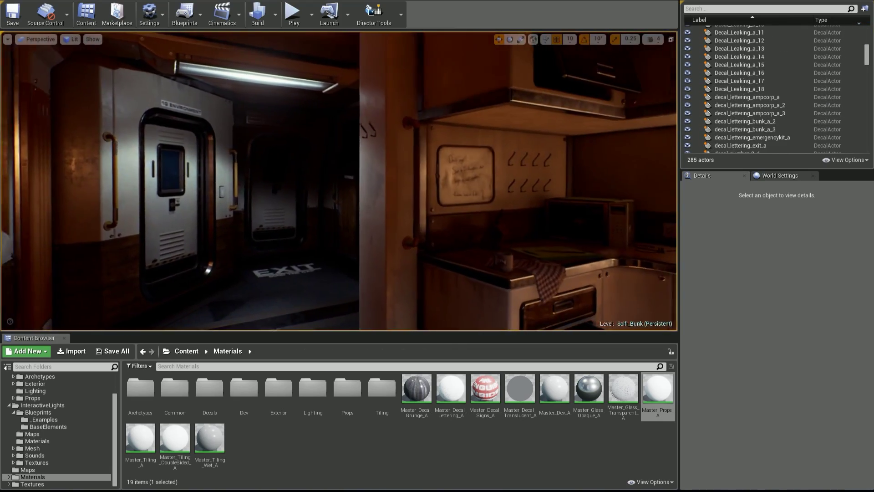
click(43, 420)
drag(381, 389, 505, 263)
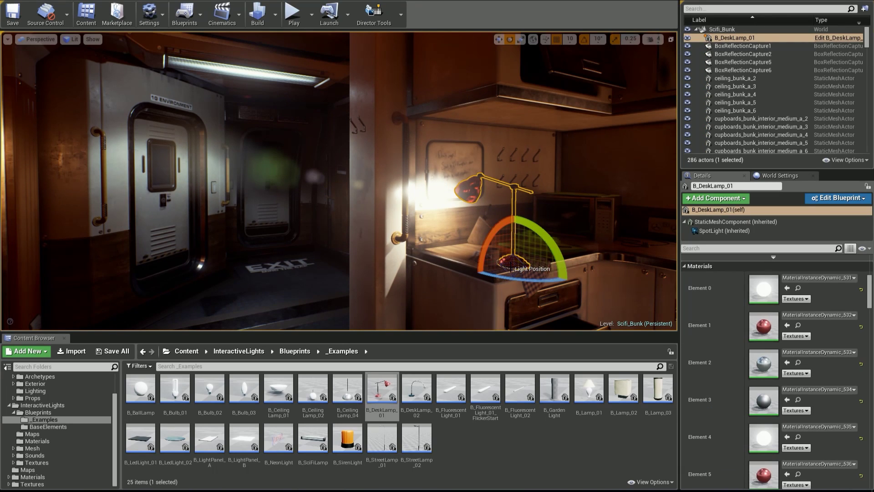
right_drag(502, 275, 539, 275)
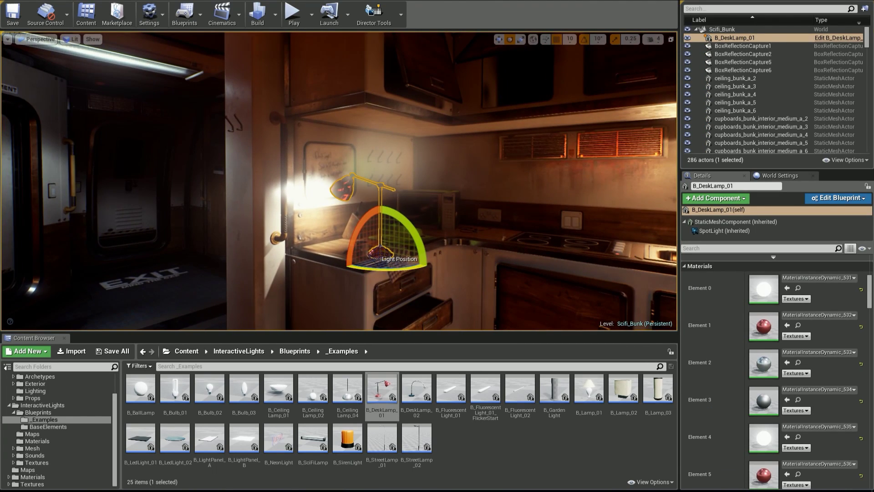
drag(375, 268, 395, 262)
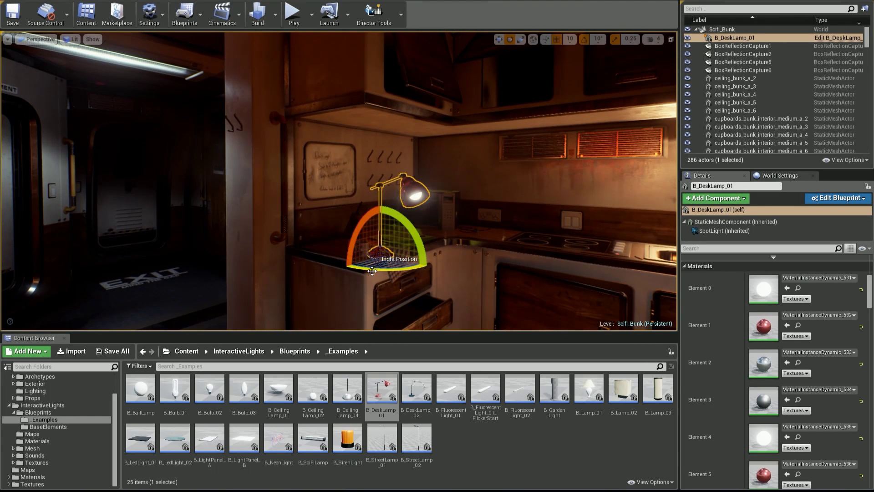
key(Delete)
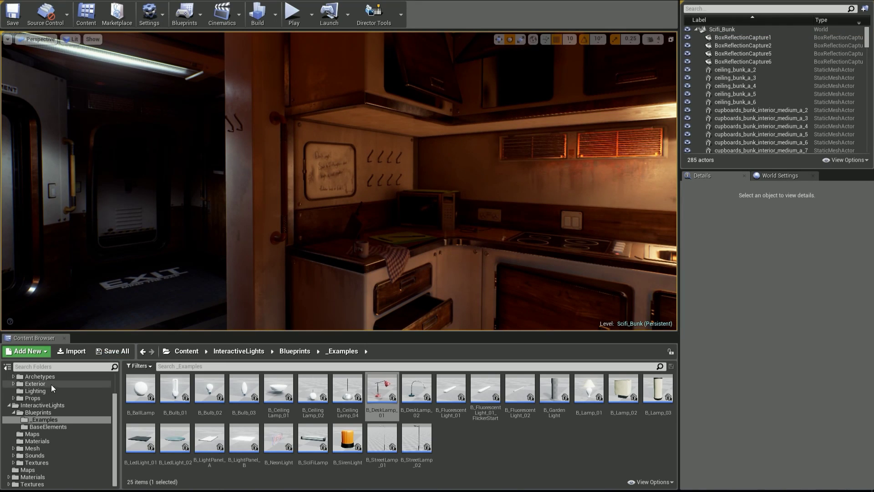
Step: Open the light_ceiling_round_a static mesh from the Environment Lighting folder and examine it
click(35, 390)
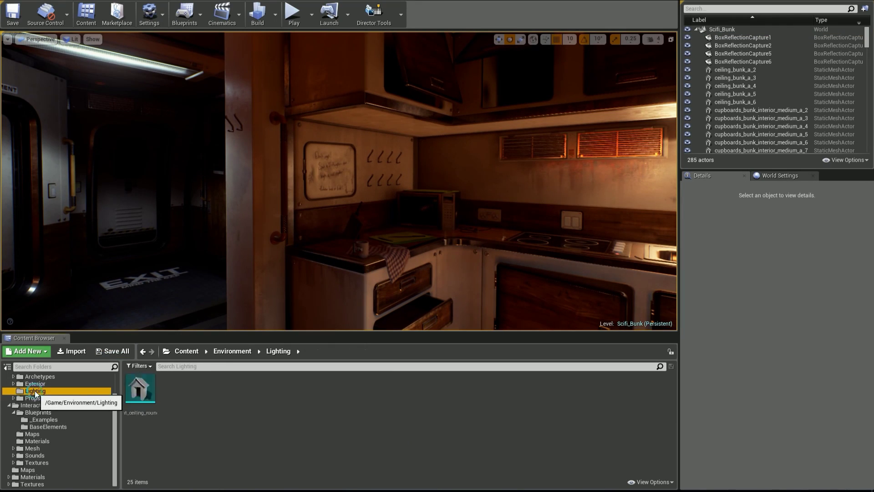
double_click(140, 390)
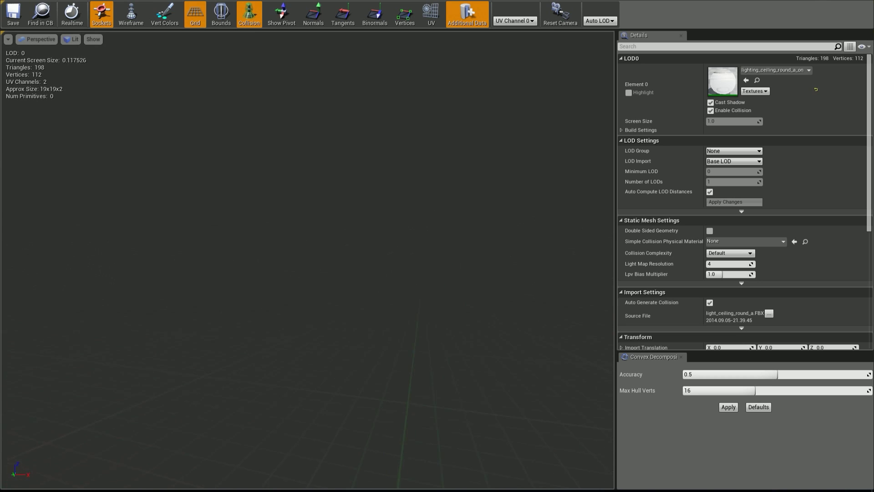
right_drag(307, 259, 254, 214)
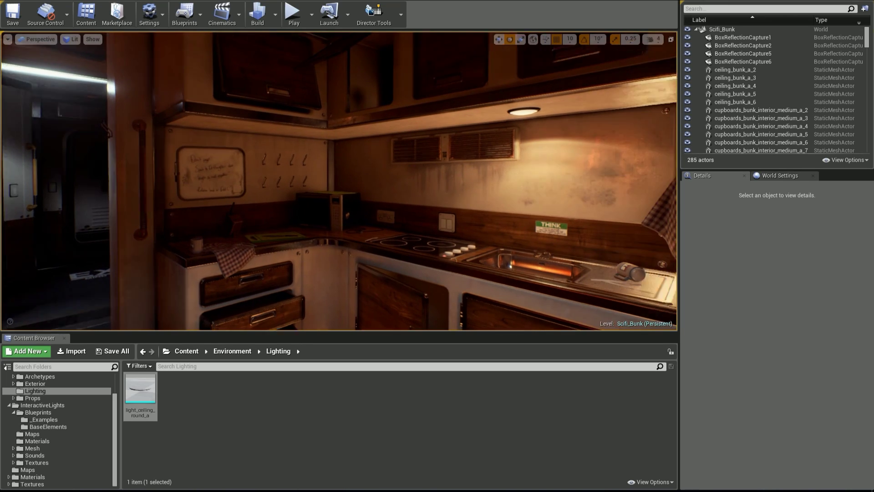
Step: Inspect the existing round ceiling light above the sink with the editor icons shown, and deselect it
key(g)
click(506, 131)
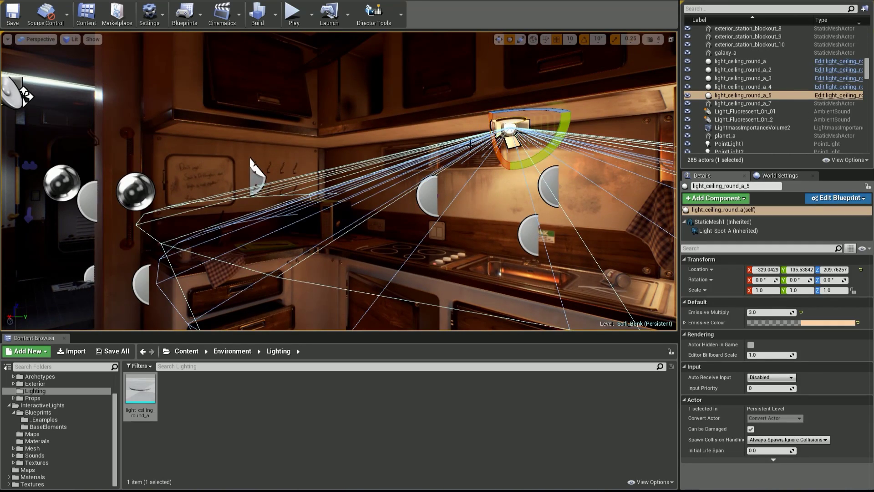
right_drag(470, 144, 488, 153)
right_drag(470, 194, 388, 191)
key(Escape)
key(g)
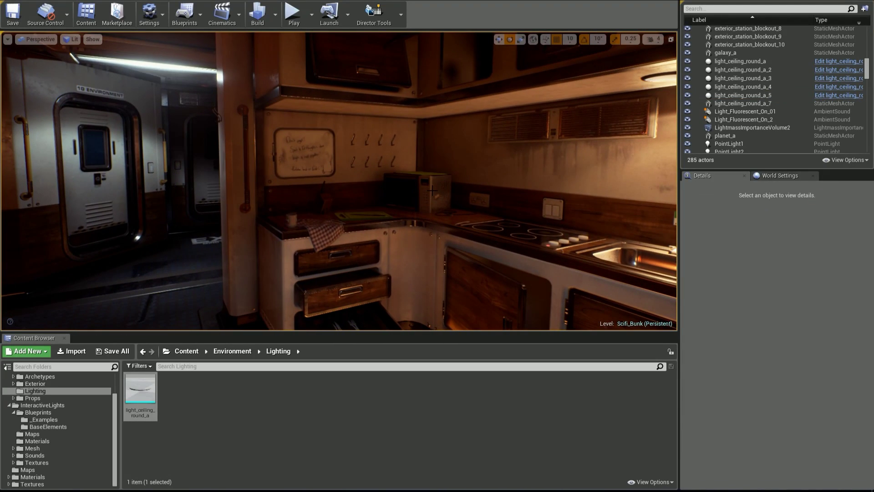
Step: Place a B_Spot_Light from the InteractiveLights Blueprints folder under the overhead cabinet near the whiteboard
click(34, 406)
click(138, 388)
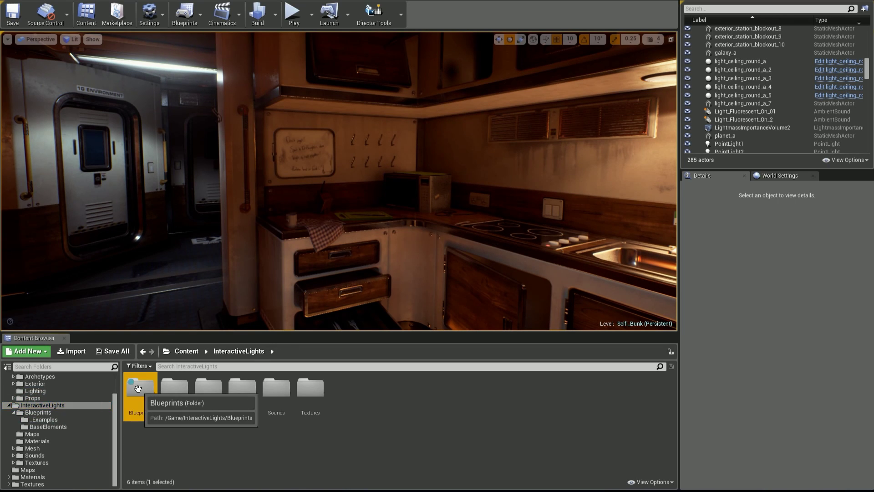
double_click(138, 388)
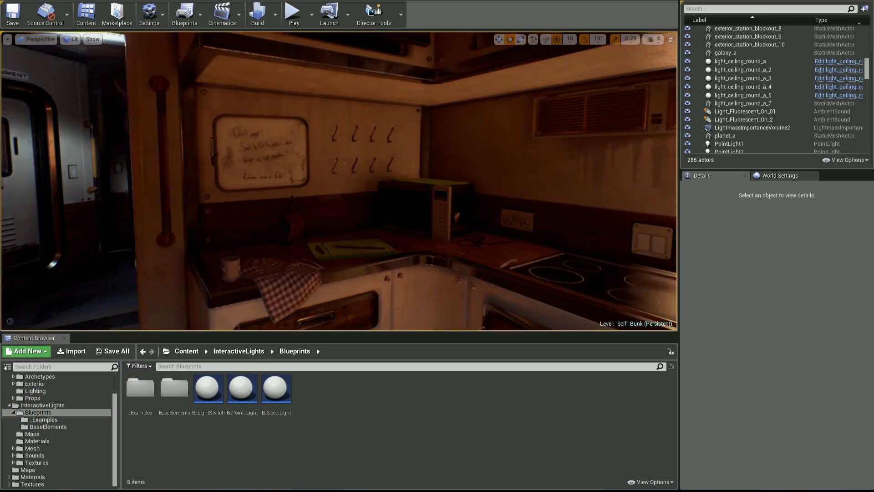
mouse_move(326, 238)
right_down()
mouse_move(354, 198)
mouse_move(326, 238)
right_up()
drag(275, 388, 332, 97)
right_drag(332, 97, 345, 98)
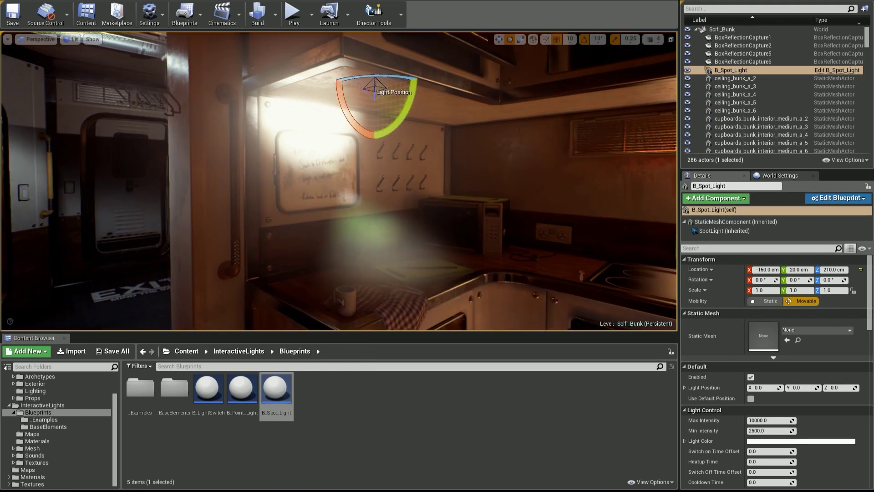
right_drag(404, 135, 401, 132)
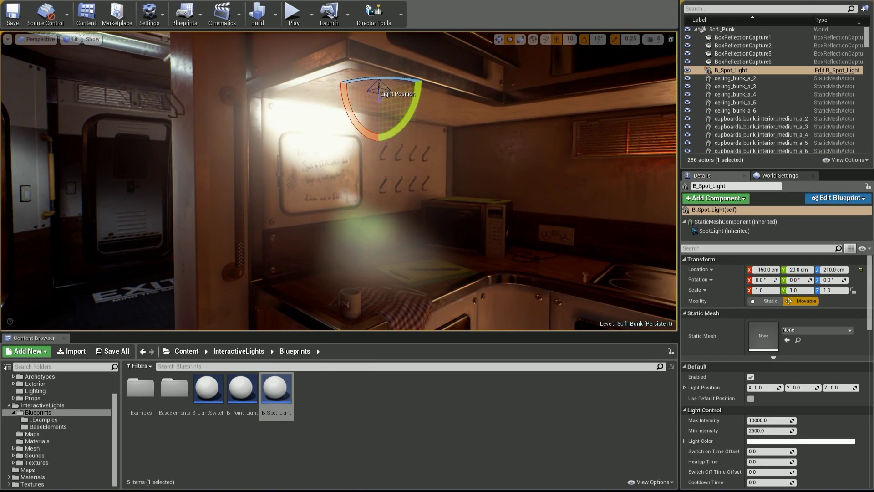
Step: Assign the light_ceiling_round_a mesh from Environment Lighting as the static mesh of the placed spot light
click(35, 390)
drag(140, 390, 791, 337)
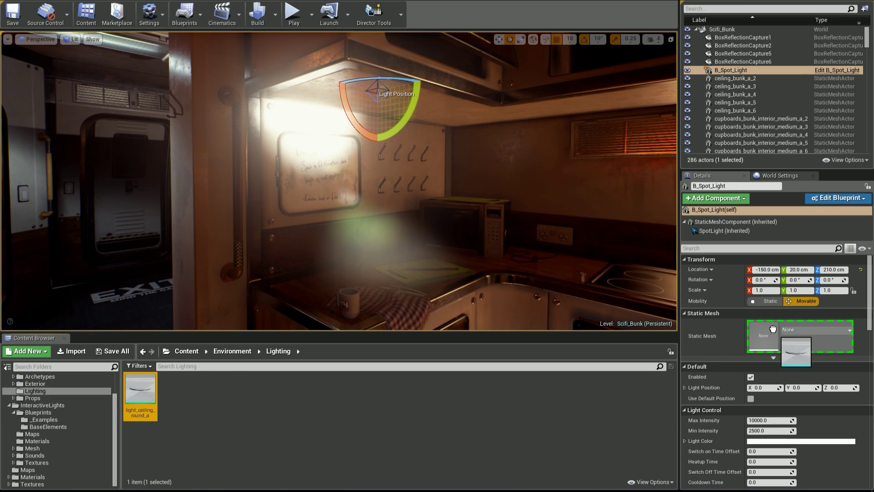
right_drag(408, 225, 400, 221)
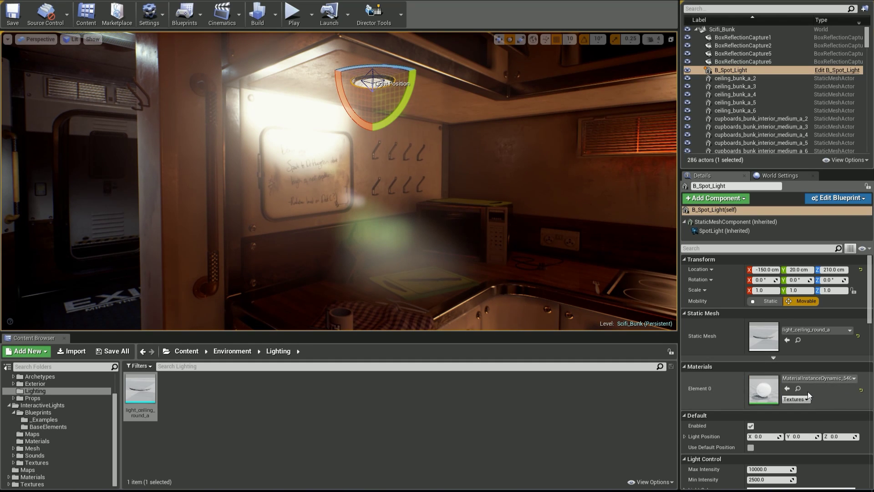
right_drag(500, 216, 541, 207)
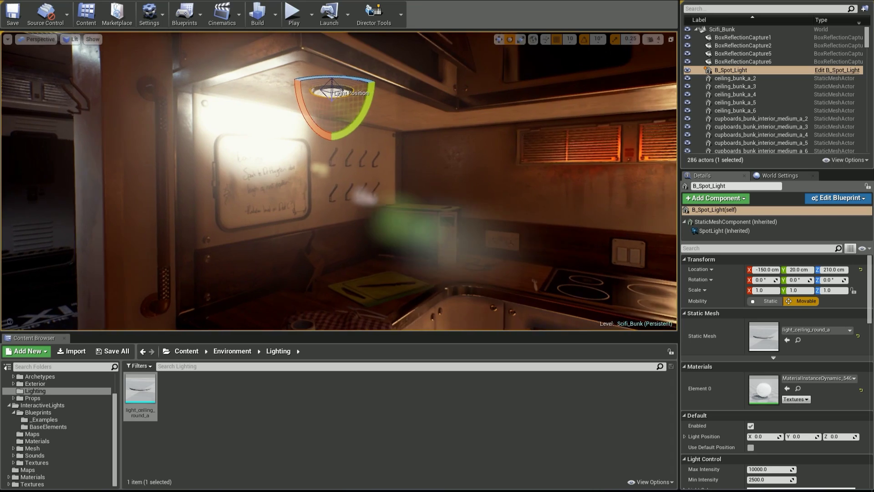
Step: Rotate the blueprint's SpotLight component to -90° on Y so its cone points straight down at the counter
right_drag(591, 280, 519, 212)
click(725, 231)
key(g)
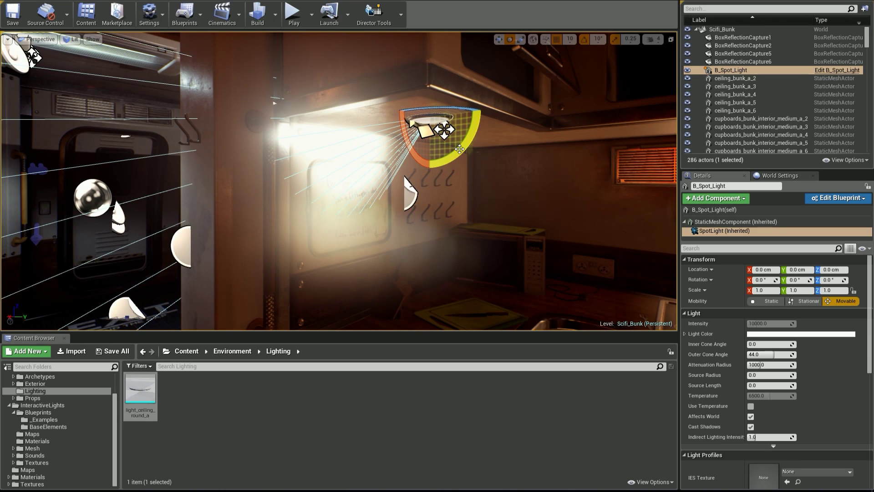
drag(459, 149, 446, 191)
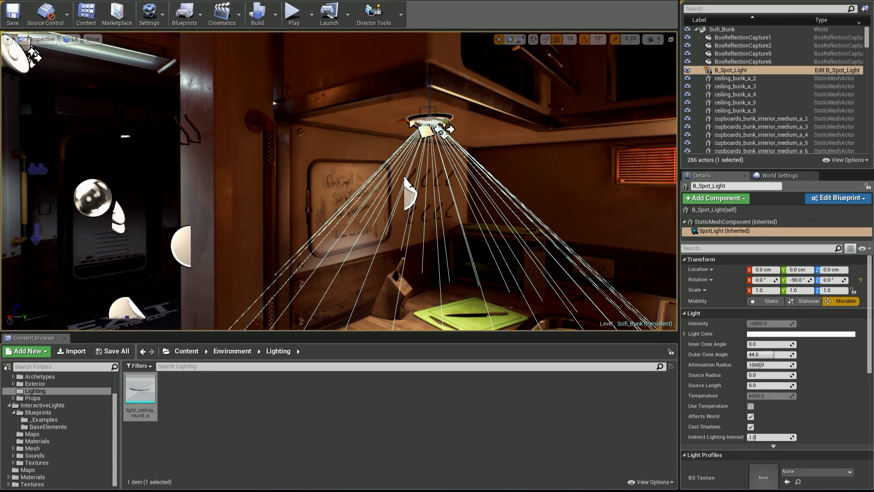
Step: Lower the SpotLight component without grid snapping to about -6.1 cm on Z, just beneath the lamp mesh
drag(430, 84, 428, 100)
right_drag(425, 77, 417, 123)
drag(410, 128, 410, 126)
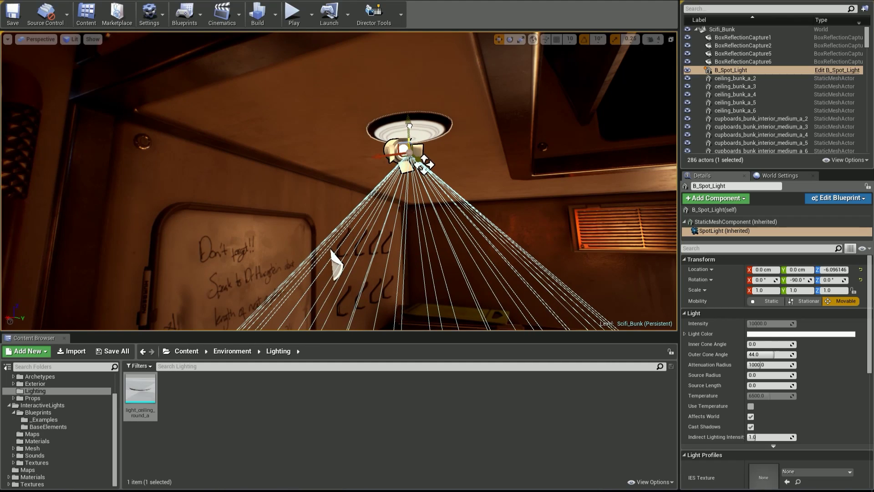
click(556, 40)
right_drag(455, 136, 378, 138)
key(g)
key(g)
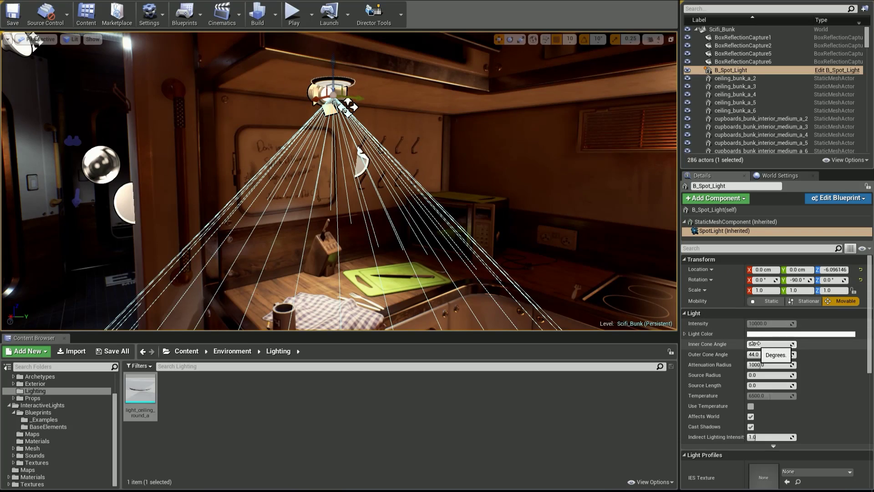
Step: Widen the SpotLight's cone to about 43° inner and 75.7° outer, and assign the SoftDisplay IES texture
drag(750, 342, 783, 354)
scroll(777, 403, down, 2)
click(795, 425)
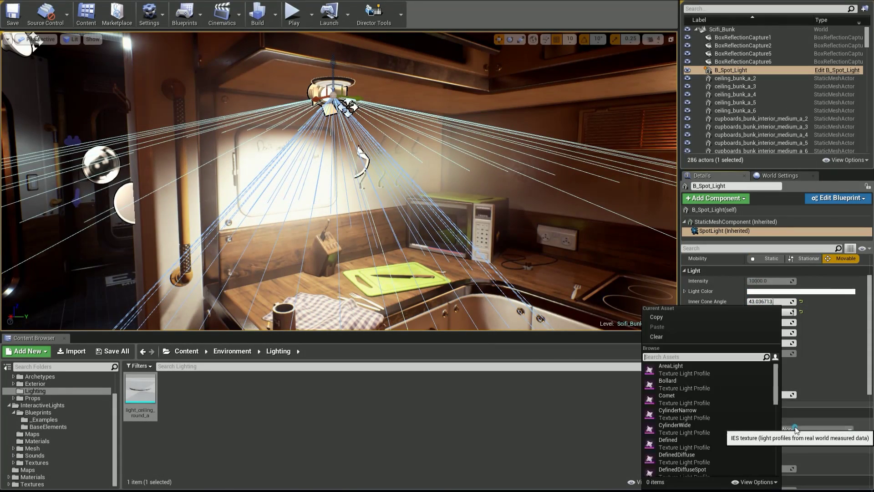
text(soft)
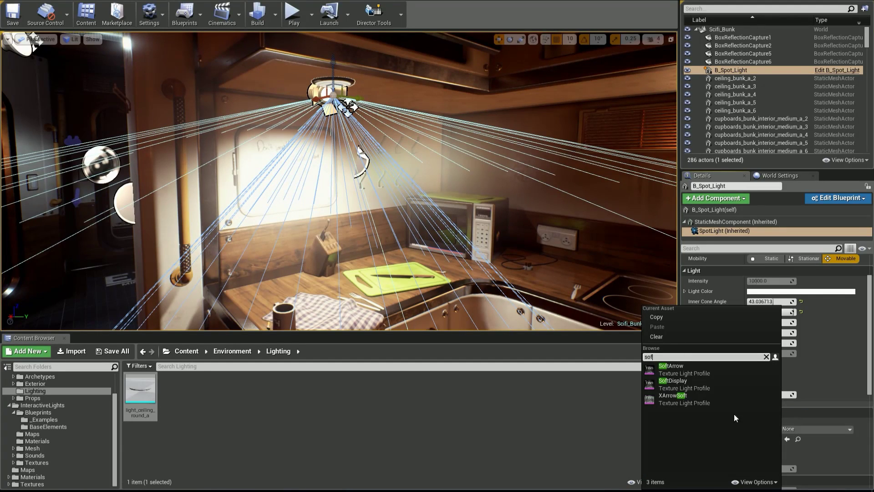
click(689, 389)
Step: Reduce the spot light blueprint's Max Intensity to about 882 and deselect the light
click(706, 210)
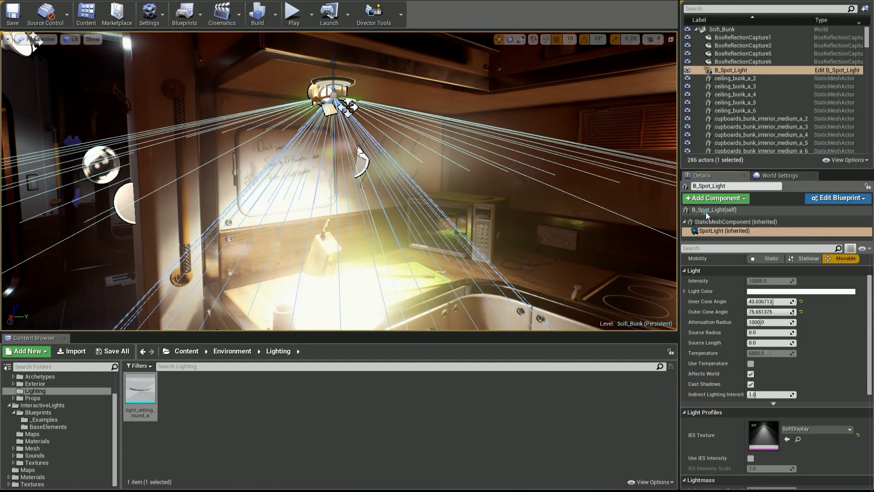
scroll(773, 429, down, 1)
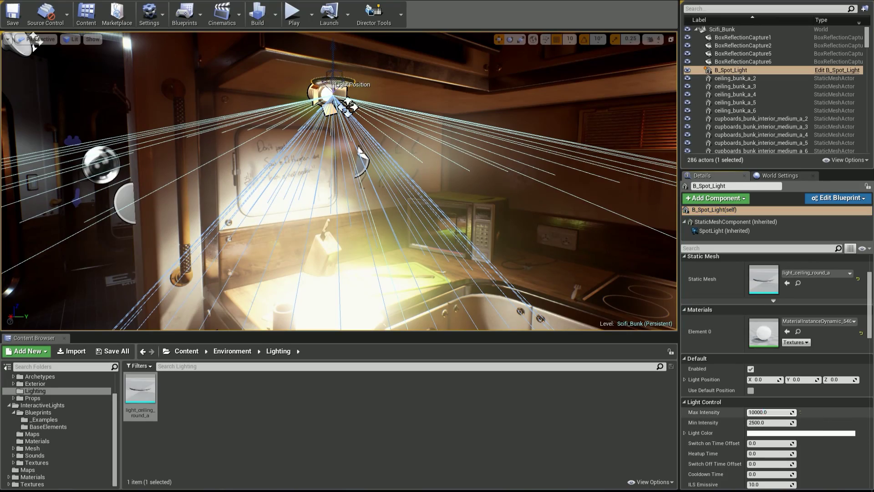
drag(770, 413, 730, 413)
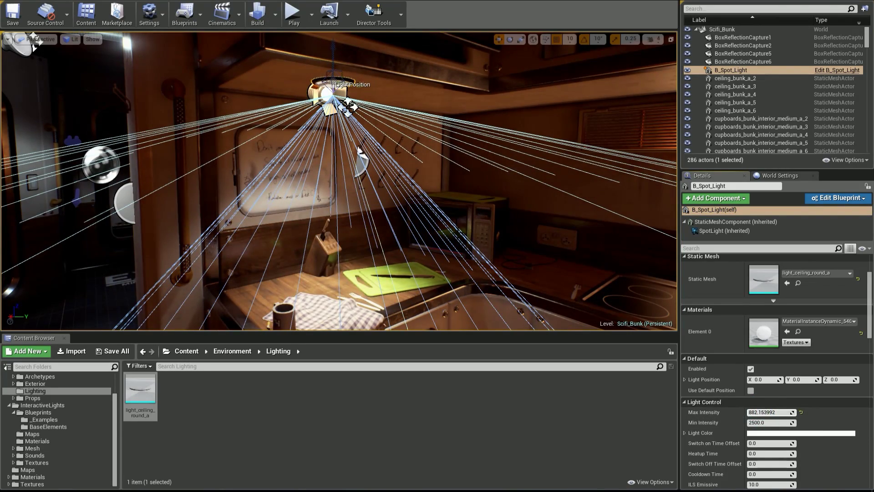
right_drag(437, 214, 352, 215)
key(Escape)
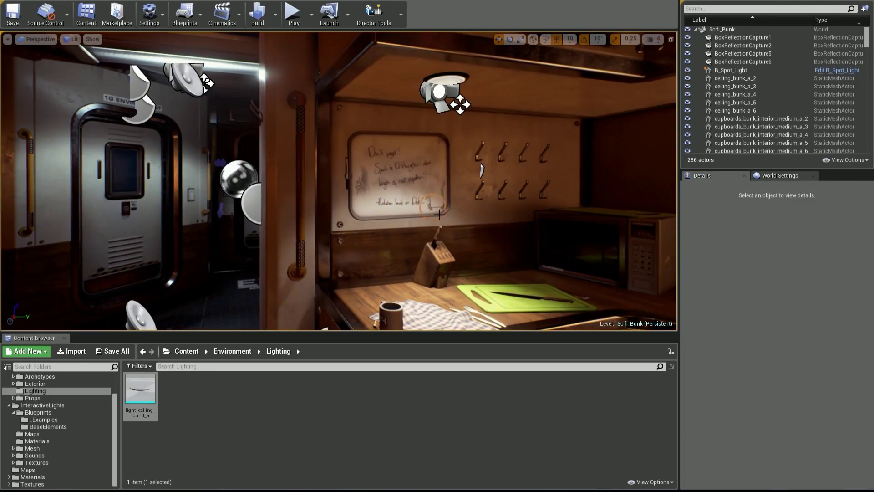
Step: Hide the editor icons and toggle the placed spot light off and on to compare the lighting over the counter
key(g)
right_drag(439, 214, 487, 237)
key(g)
right_drag(430, 190, 384, 164)
click(376, 71)
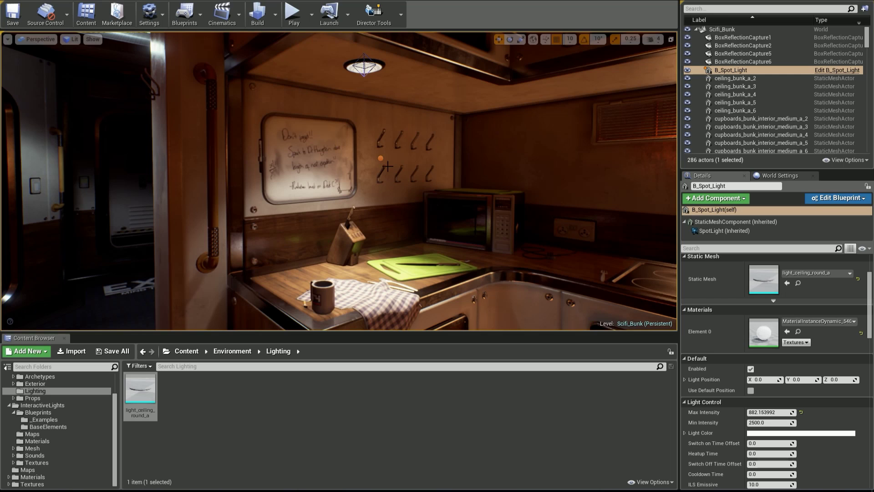
click(751, 369)
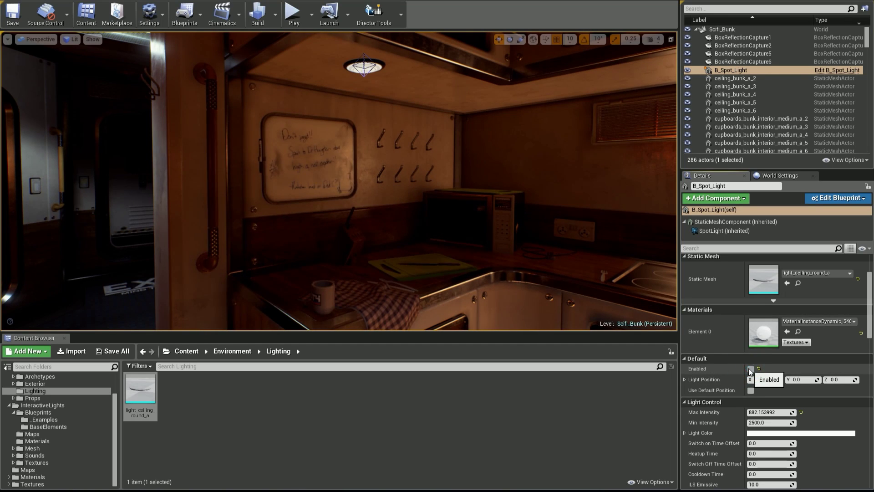
click(750, 369)
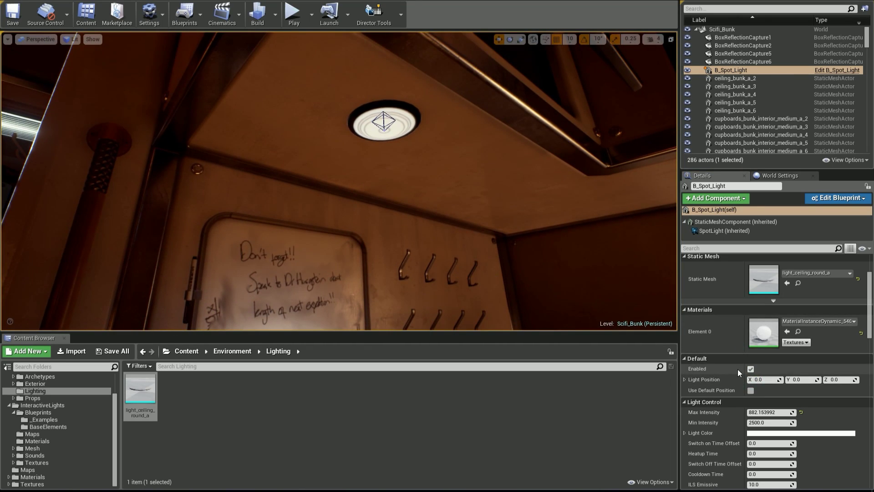
click(752, 369)
click(752, 369)
right_drag(384, 163, 384, 219)
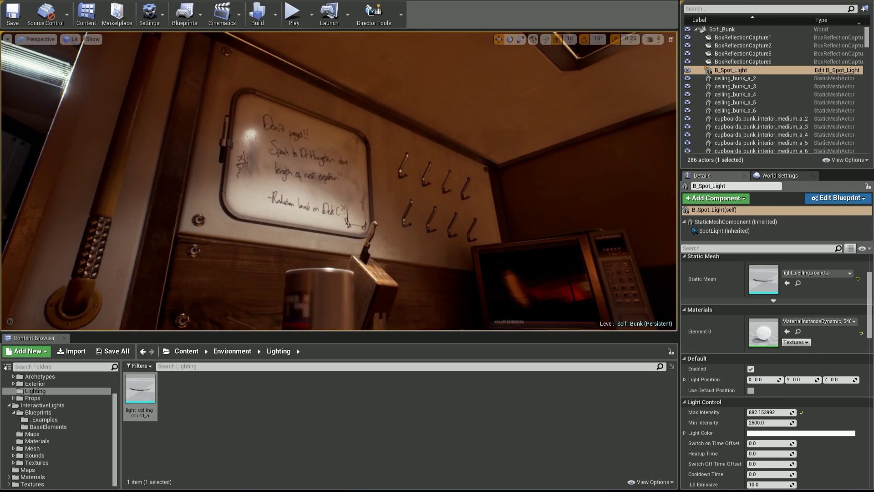
key(s)
mouse_move(504, 202)
right_down()
mouse_move(504, 166)
mouse_move(504, 202)
right_up()
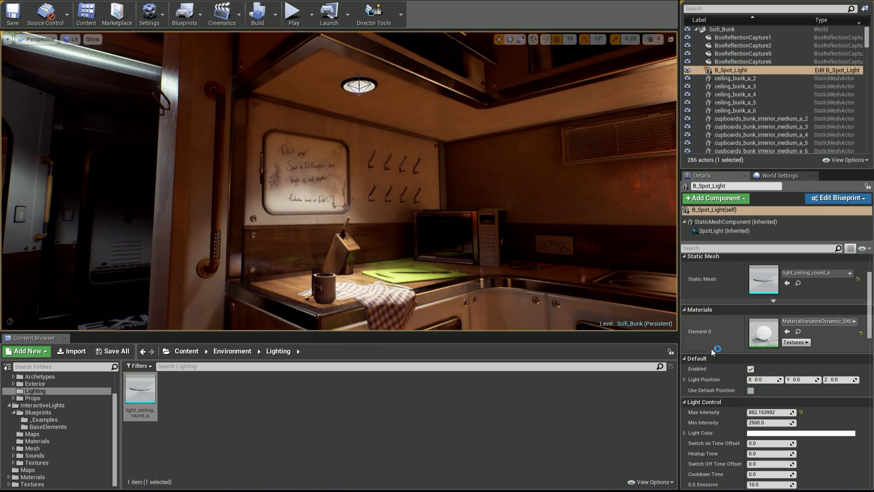
Step: Toggle the spot light blueprint's Enabled option off and on again to compare how the ceiling lamp mesh responds
click(751, 368)
click(751, 368)
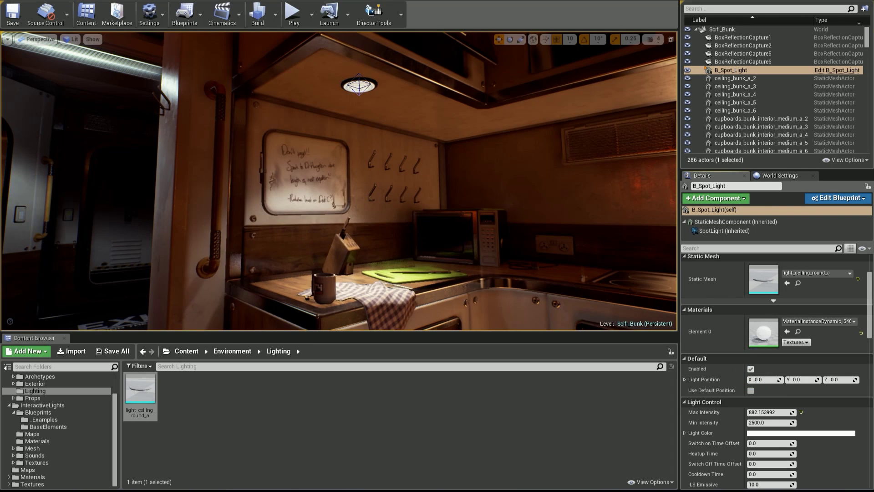
right_drag(630, 292, 572, 287)
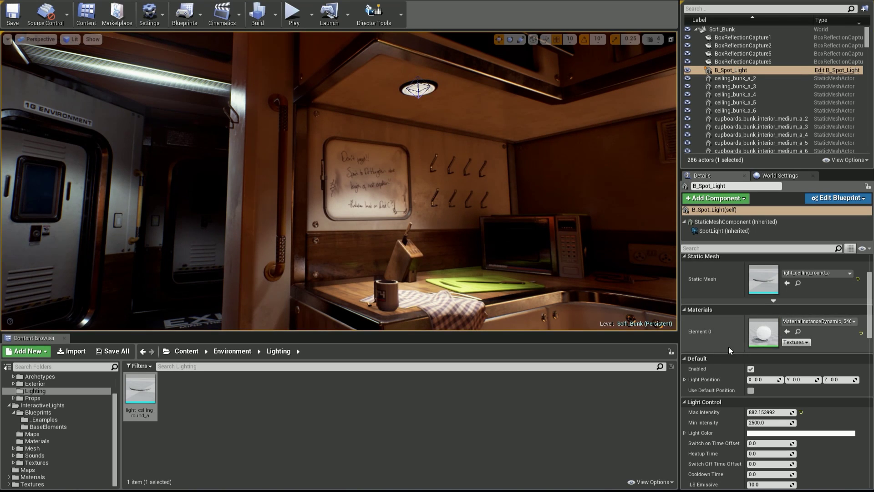
Step: Open the lamp mesh's dynamic material instance and from it the parent material instance for editing
double_click(770, 332)
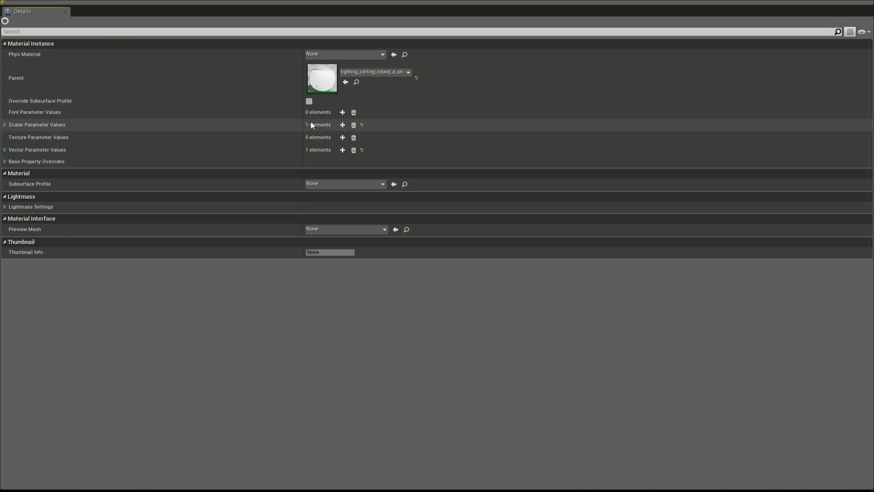
double_click(325, 89)
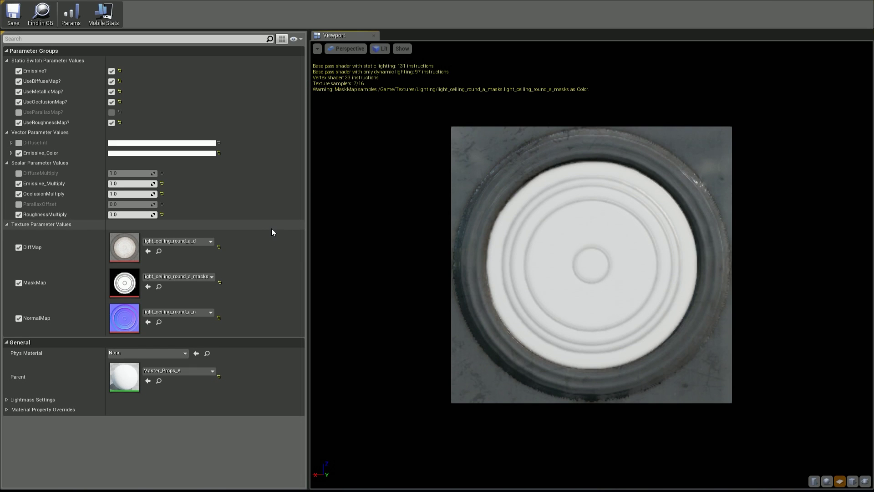
Step: Test Emissive_Multiply at about 2.98 and 0.53, try a different Emissive_Color without keeping it, and restore Emissive_Multiply to 1.0
drag(127, 182, 145, 182)
drag(569, 255, 524, 253)
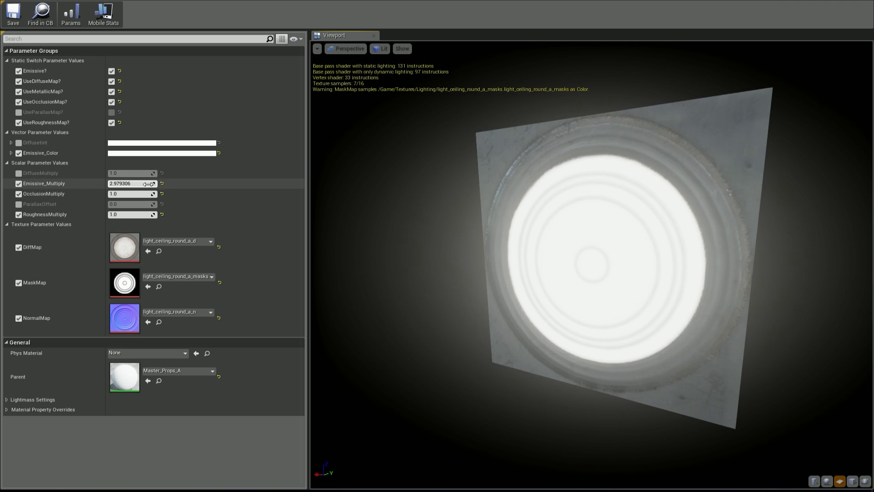
drag(137, 183, 146, 170)
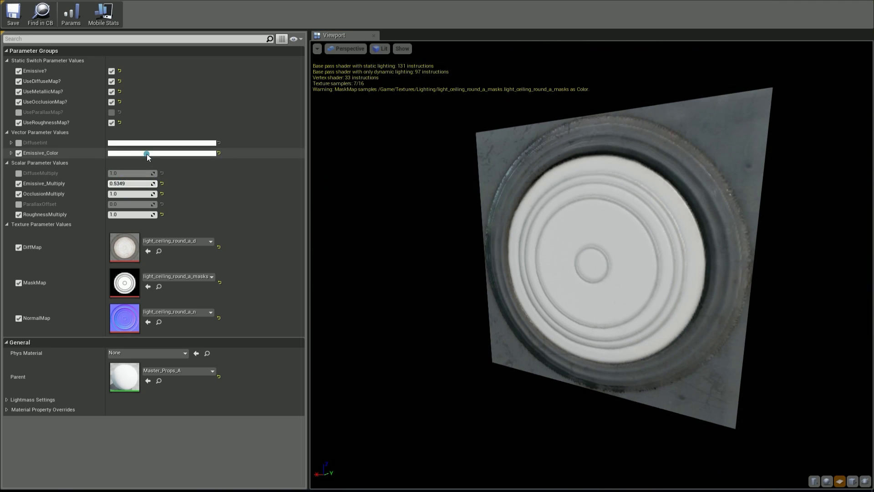
click(147, 153)
drag(197, 216, 188, 248)
click(314, 353)
click(147, 184)
click(162, 184)
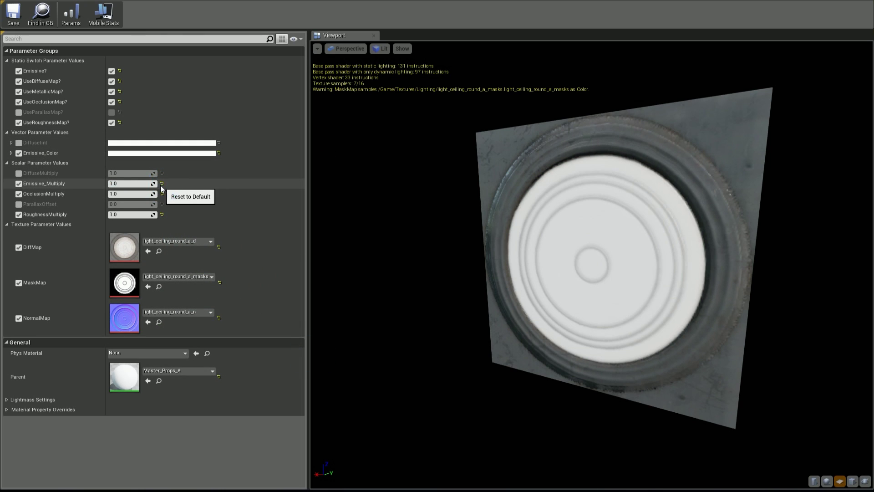
Step: Open the parent material Master_Props_A, rename its Emissive_Multiply scalar parameter to ILS_Emissive, and shift the node slightly beneath the Multiply nodes
double_click(120, 378)
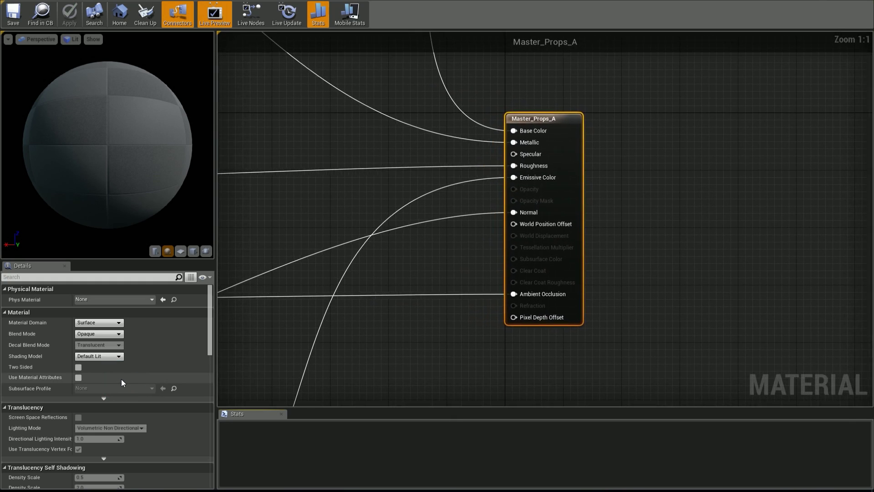
right_drag(390, 250, 634, 123)
scroll(528, 195, down, 1)
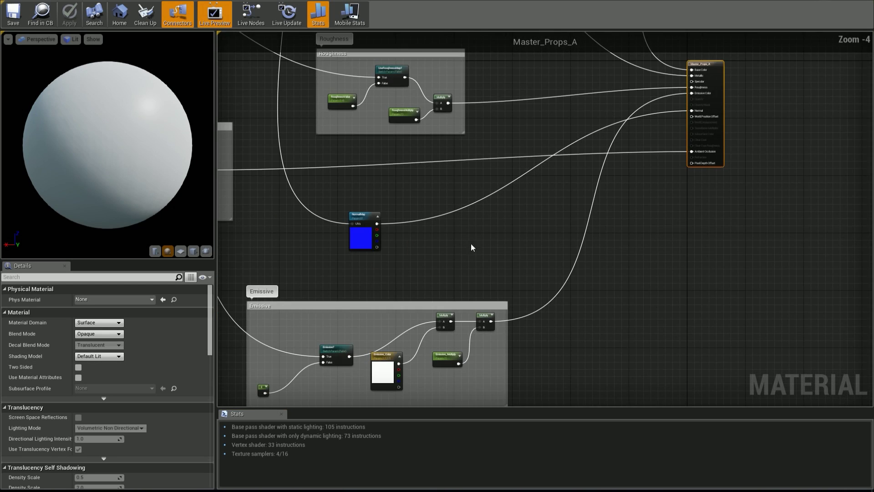
right_drag(452, 298, 573, 195)
scroll(570, 295, up, 4)
click(564, 218)
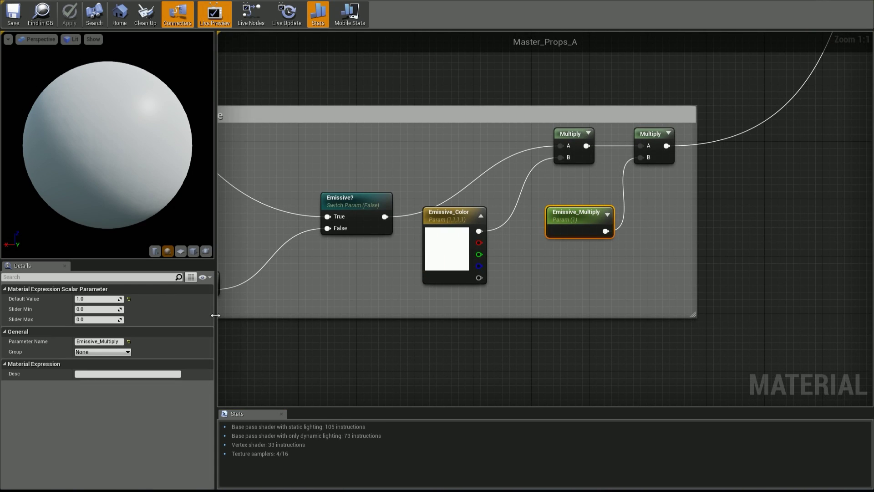
click(114, 342)
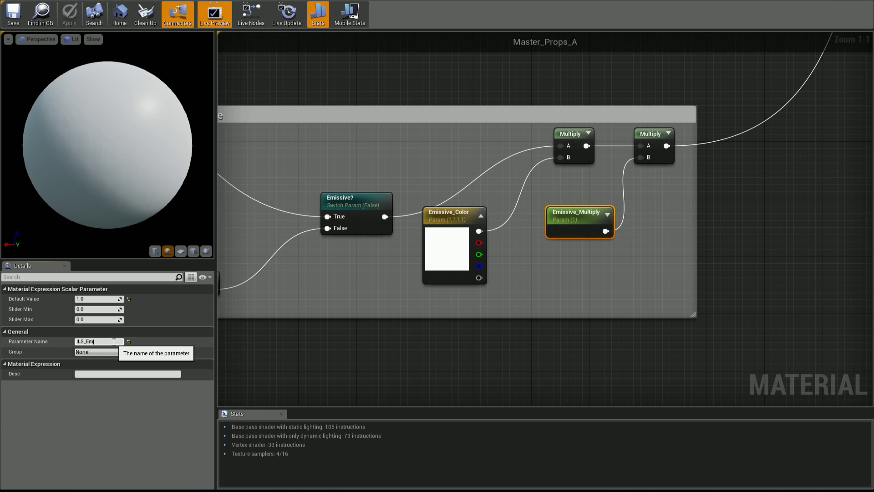
key(Return)
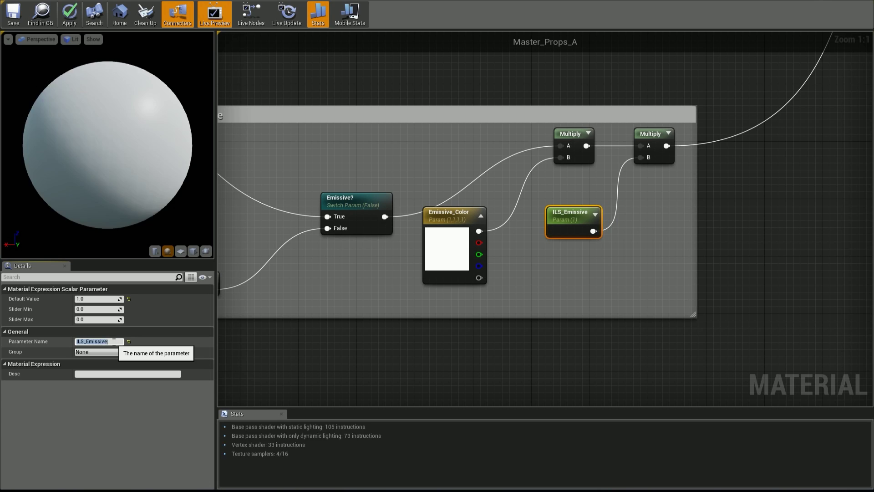
click(562, 237)
click(561, 211)
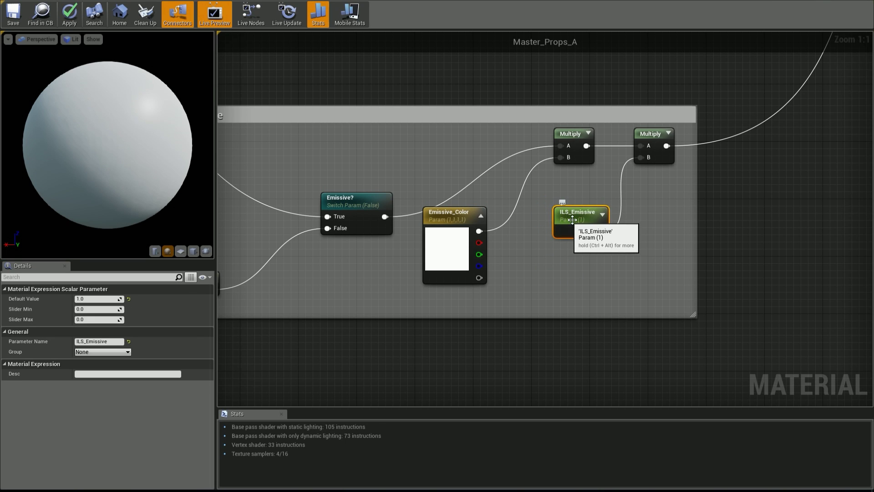
Step: Rename the Emissive_Color vector parameter in the Emissive group of Master_Props_A to ILS_Color
scroll(565, 218, down, 4)
right_drag(656, 171, 565, 265)
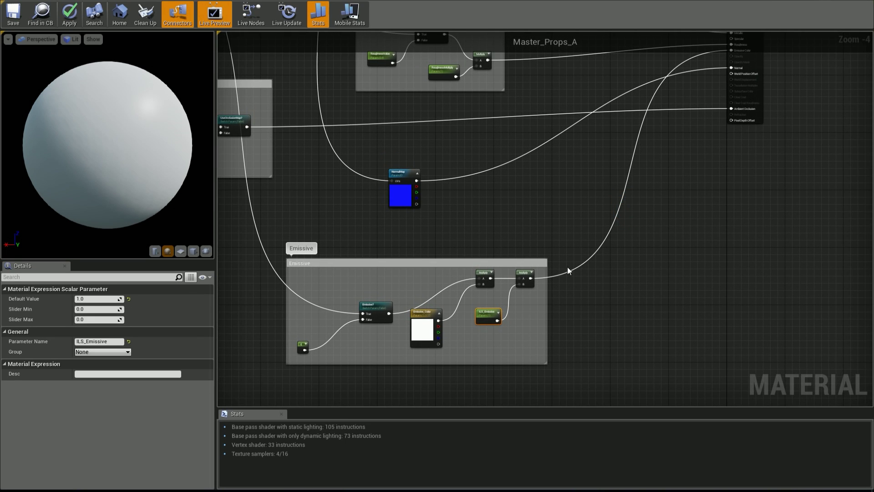
scroll(551, 275, up, 4)
click(451, 229)
click(103, 320)
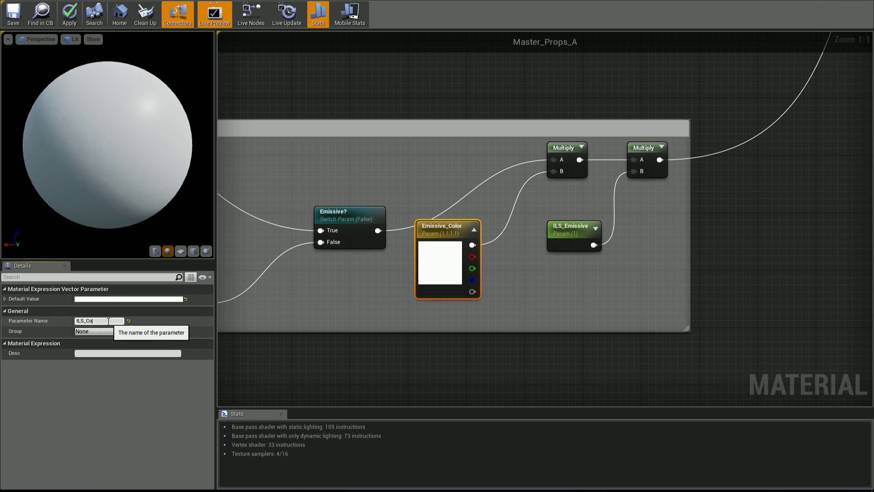
text(ILS_Color)
key(Return)
click(353, 336)
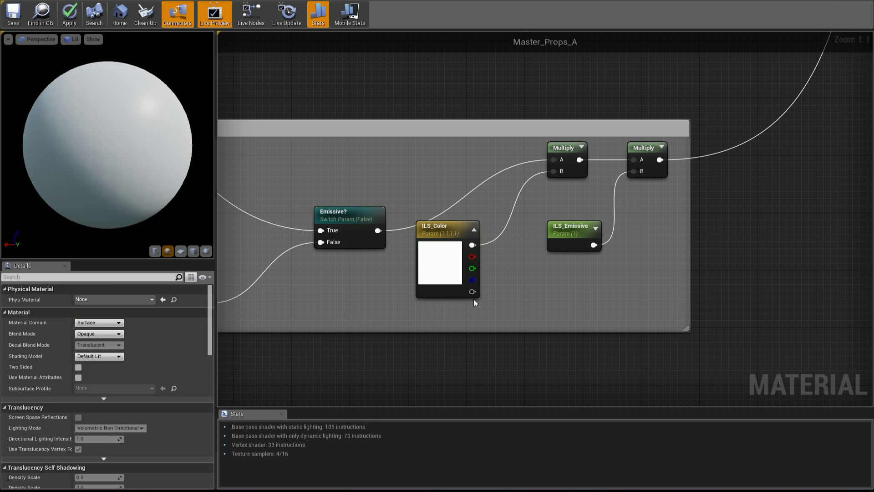
scroll(566, 278, down, 2)
right_drag(566, 278, 538, 305)
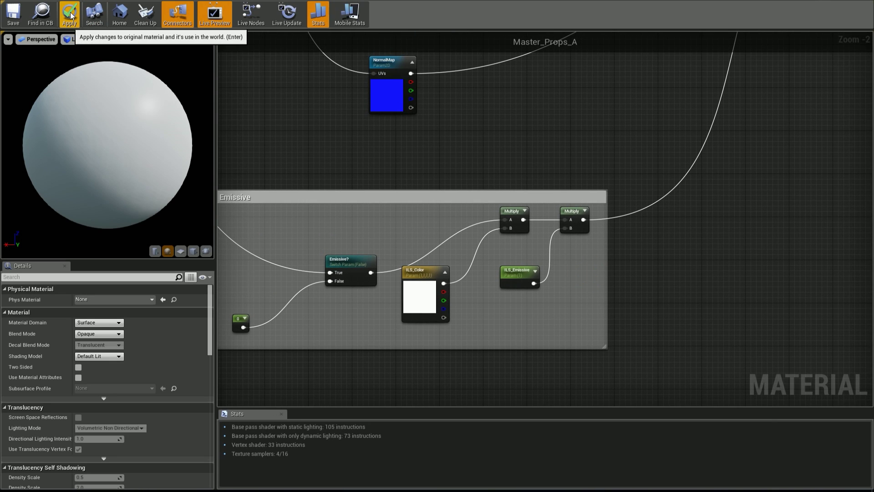